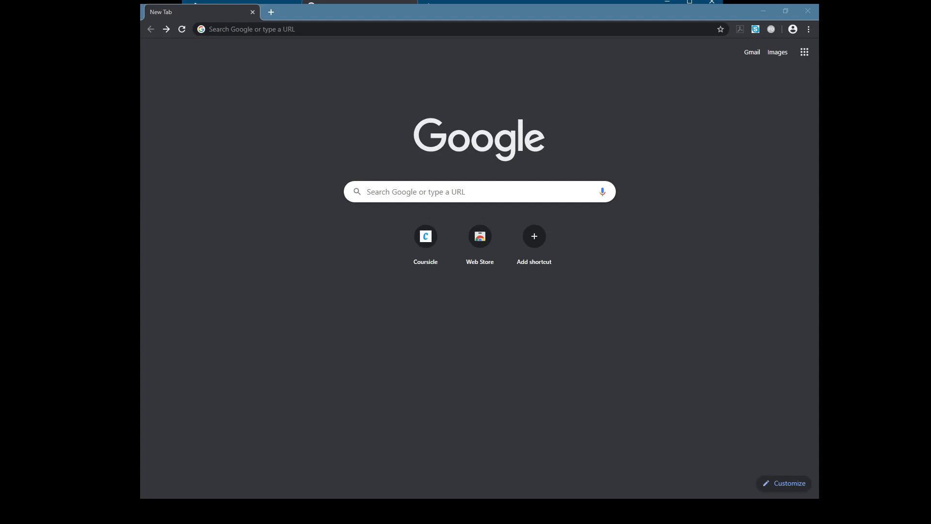
# Search Google for 'telescopius' from the address bar and open the Telescopius website.
pyautogui.click(289, 26)
pyautogui.write('telescopius')
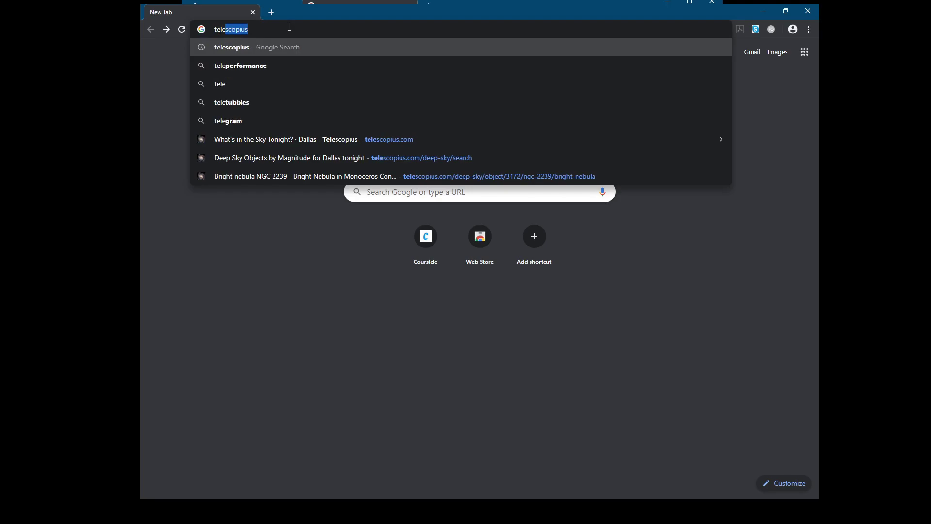
pyautogui.click(251, 44)
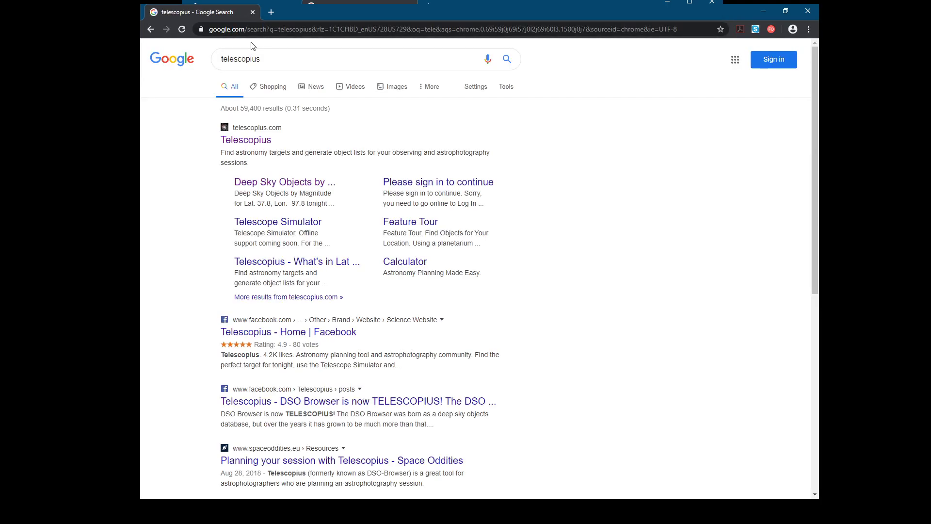
pyautogui.click(265, 140)
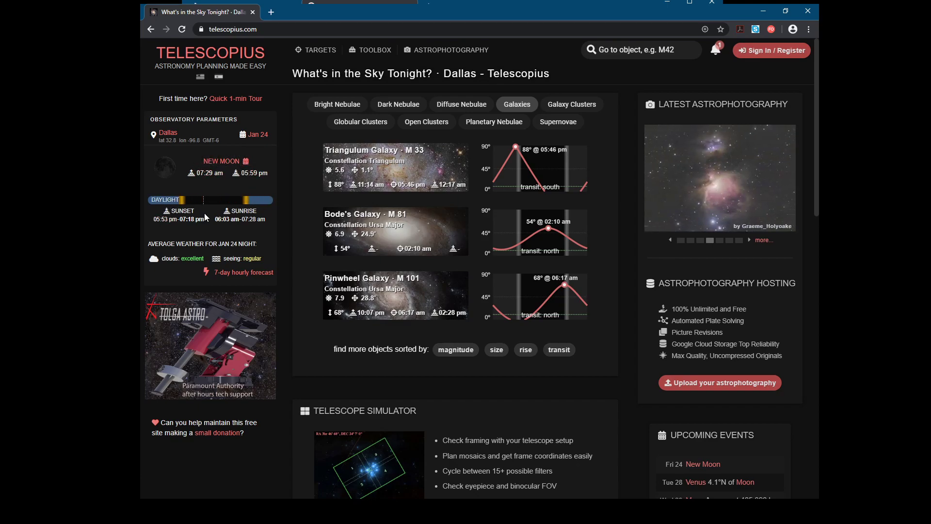
# Go to the Deep Sky objects search from the TARGETS menu.
pyautogui.moveTo(318, 50)
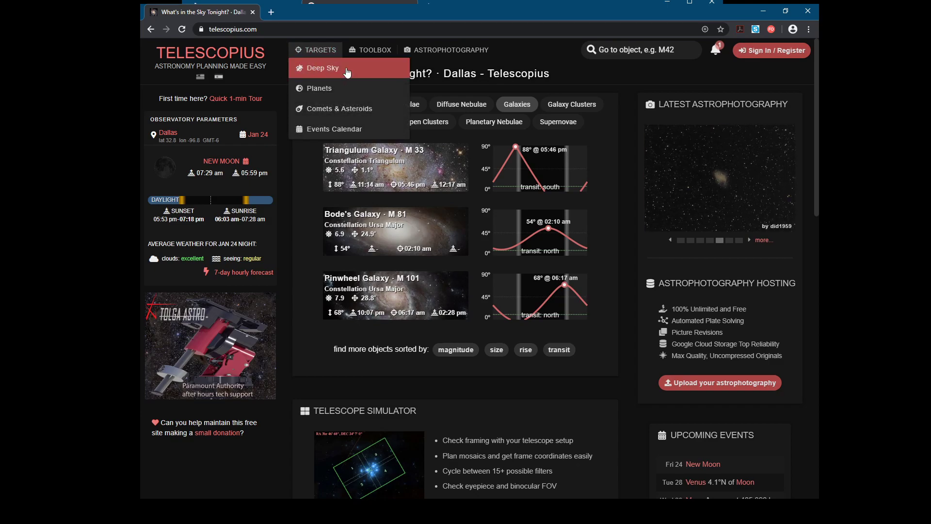
pyautogui.click(347, 72)
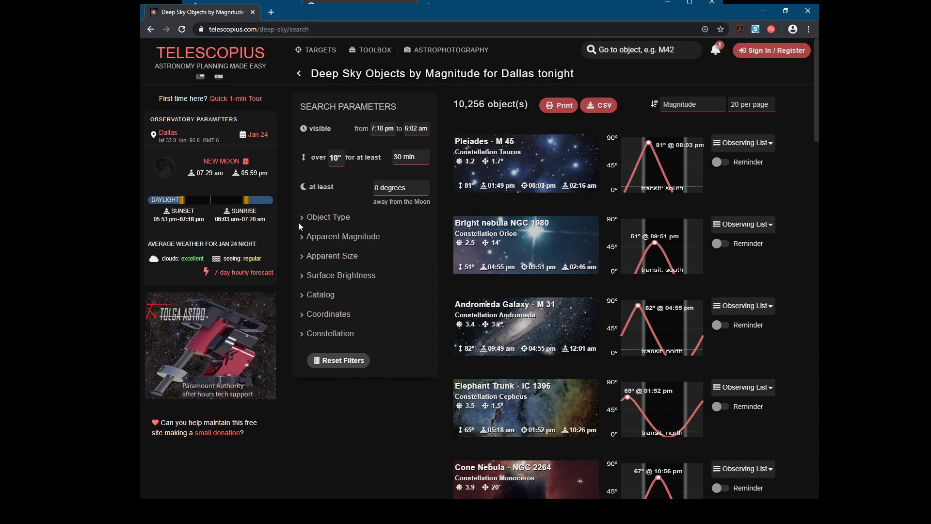
# Browse the magnitude-sorted deep-sky list and open the Bright nebula NGC 2239 page.
pyautogui.click(320, 217)
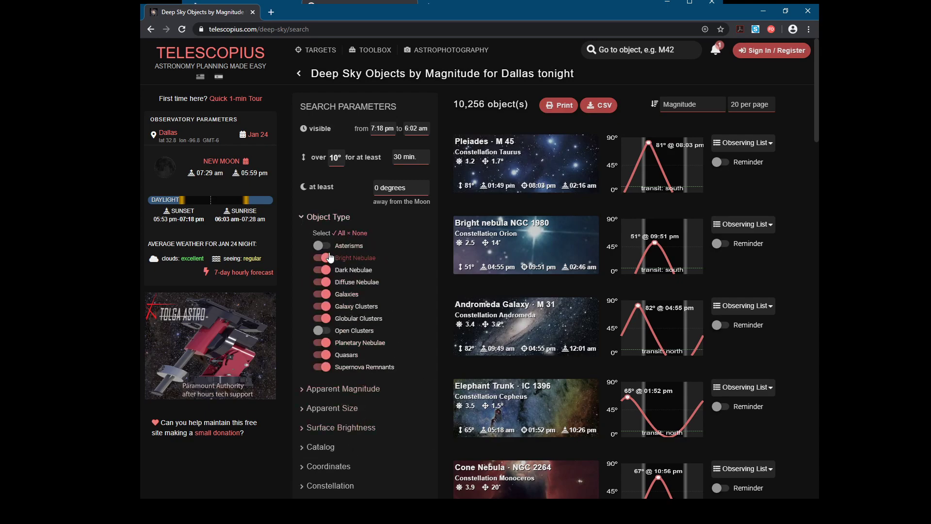
pyautogui.click(321, 218)
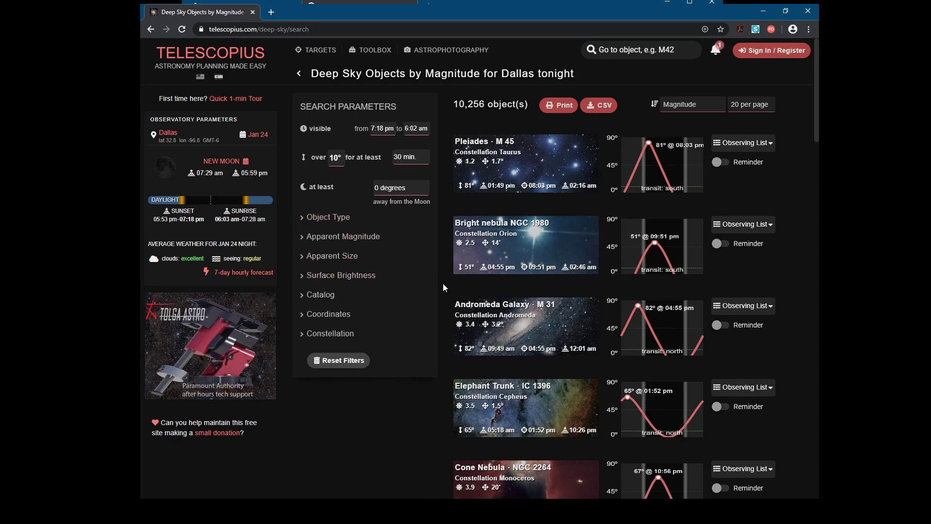
pyautogui.scroll(-7, 443, 283)
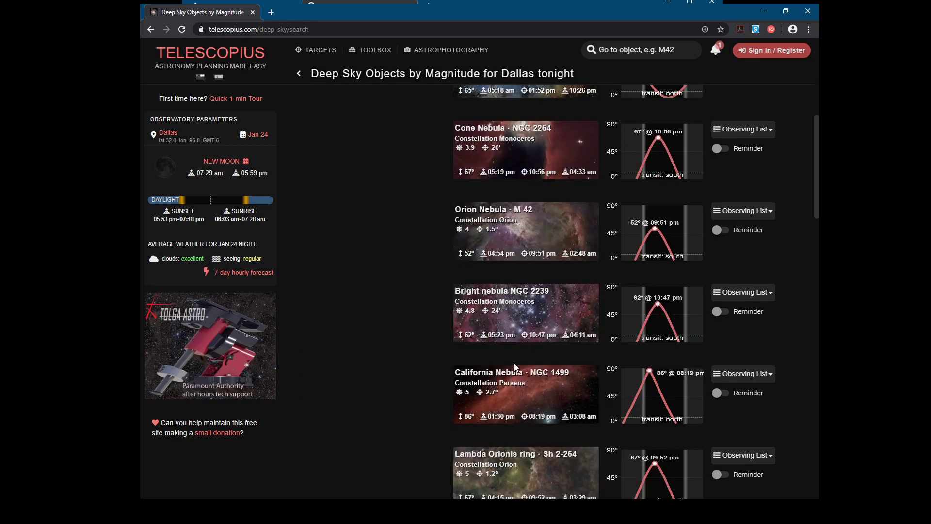
pyautogui.click(552, 308)
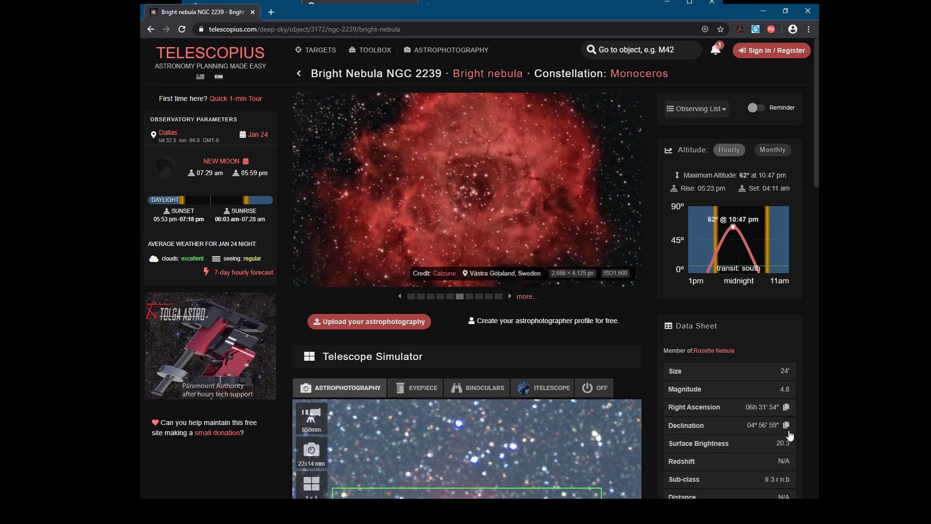
# Scroll the NGC 2239 page to the Telescope Simulator framing the Rosette Nebula at 650mm.
pyautogui.scroll(-5, 653, 357)
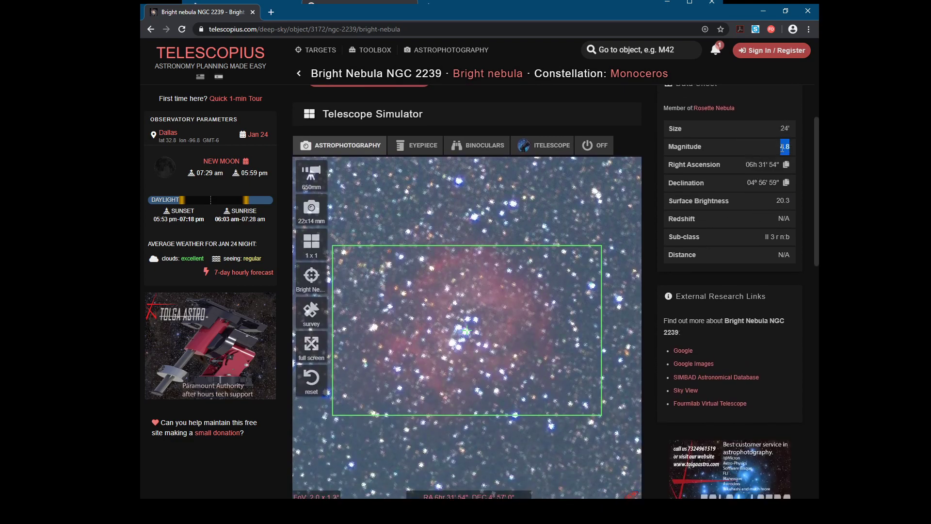
pyautogui.click(658, 217)
pyautogui.scroll(-1, 659, 217)
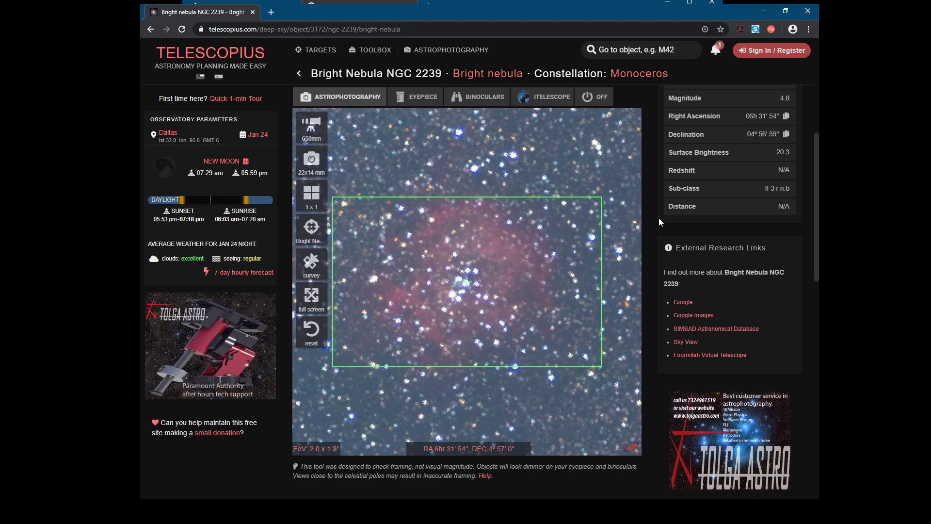
pyautogui.scroll(1, 659, 217)
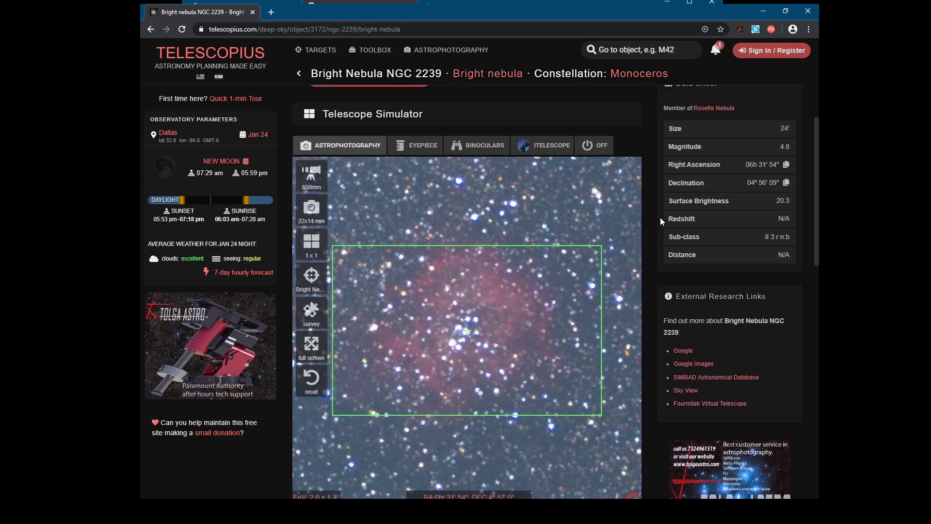
# Inspect the simulator's 650mm telescope and camera sensor settings, then close them.
pyautogui.click(312, 175)
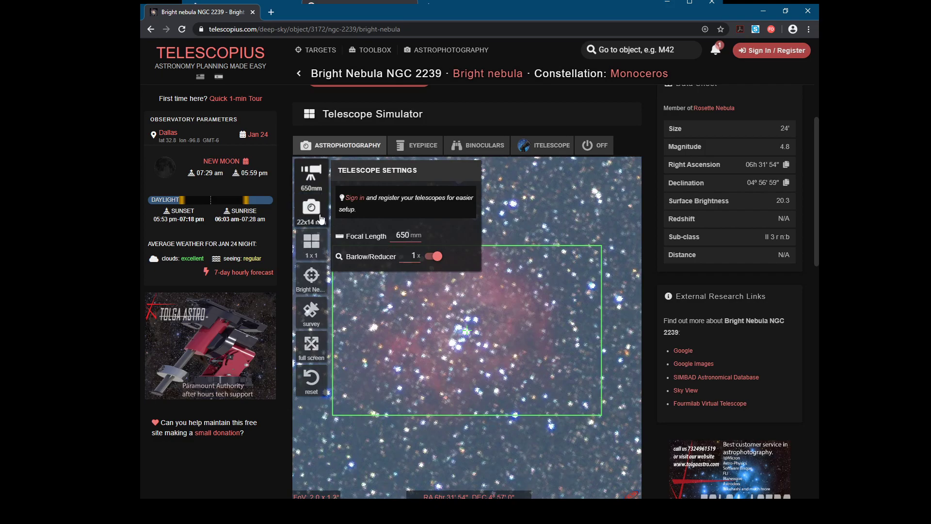
pyautogui.click(315, 217)
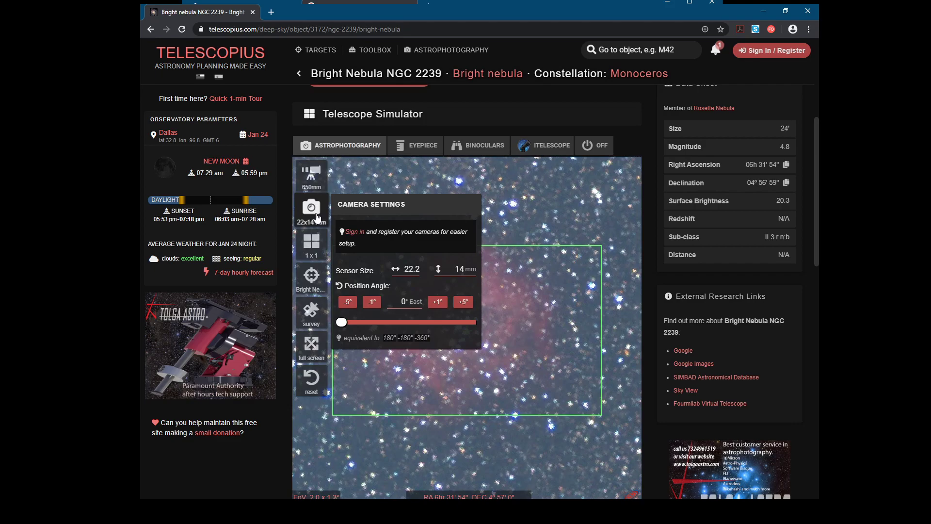
pyautogui.click(579, 294)
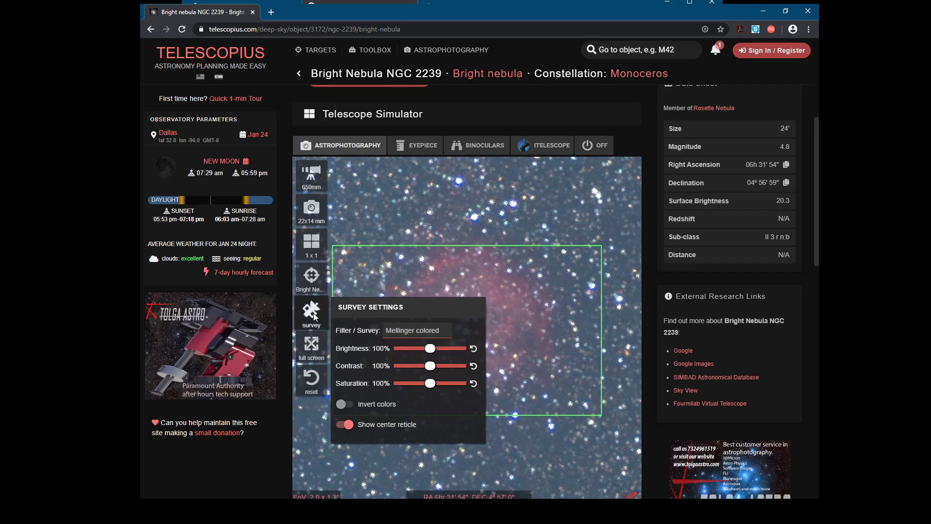
# Switch the simulator survey to DSS colored and highlight the 4.8 magnitude value.
pyautogui.moveTo(328, 328)
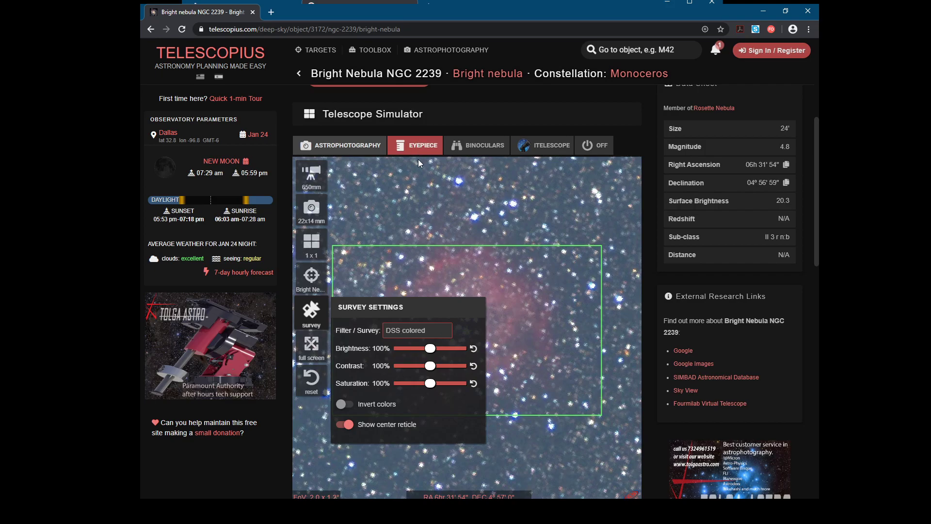
pyautogui.press('Down')
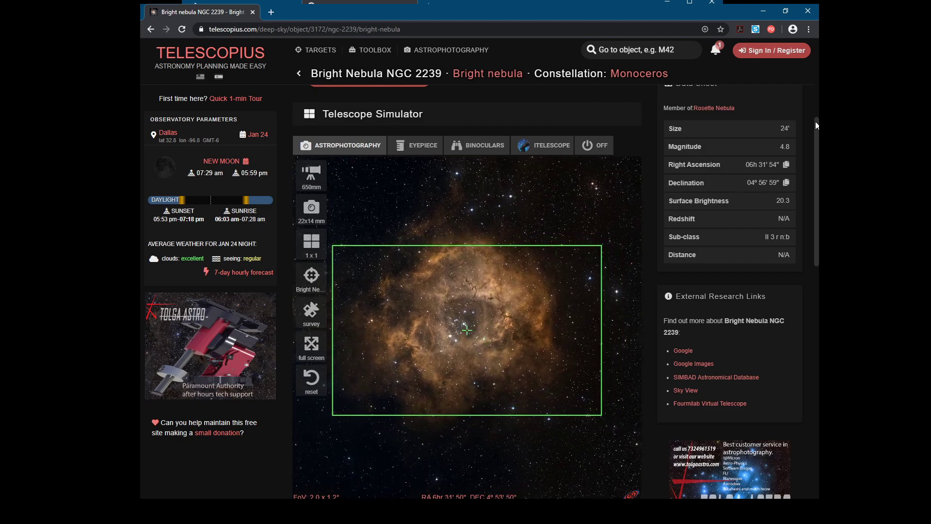
pyautogui.doubleClick(781, 147)
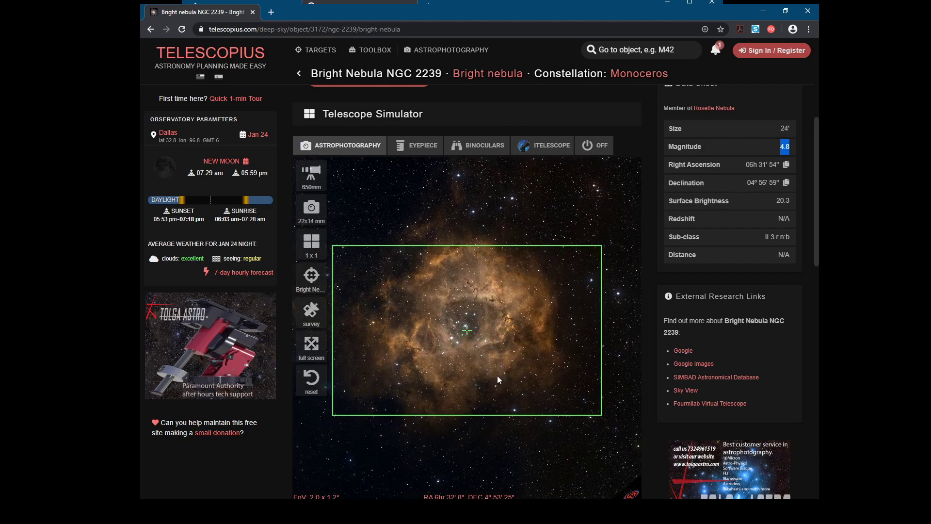
# Pan the simulated sky around, re-centre the nebula in the green frame, then bring up survey settings.
pyautogui.moveTo(525, 372); pyautogui.dragTo(487, 356)
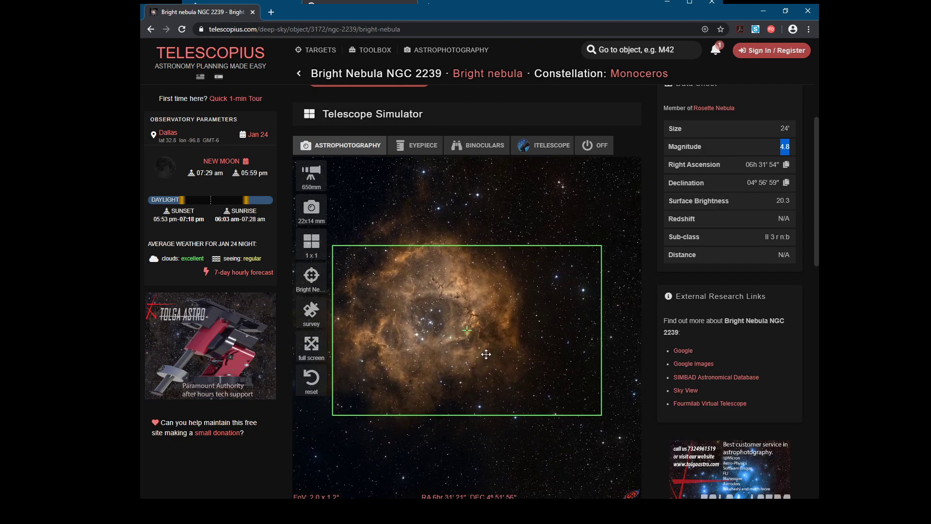
pyautogui.moveTo(551, 380)
pyautogui.mouseDown()
pyautogui.moveTo(476, 380)
pyautogui.moveTo(538, 386)
pyautogui.mouseUp()
pyautogui.moveTo(397, 331); pyautogui.dragTo(396, 386)
pyautogui.moveTo(510, 294); pyautogui.dragTo(464, 291)
pyautogui.moveTo(464, 323); pyautogui.dragTo(500, 290)
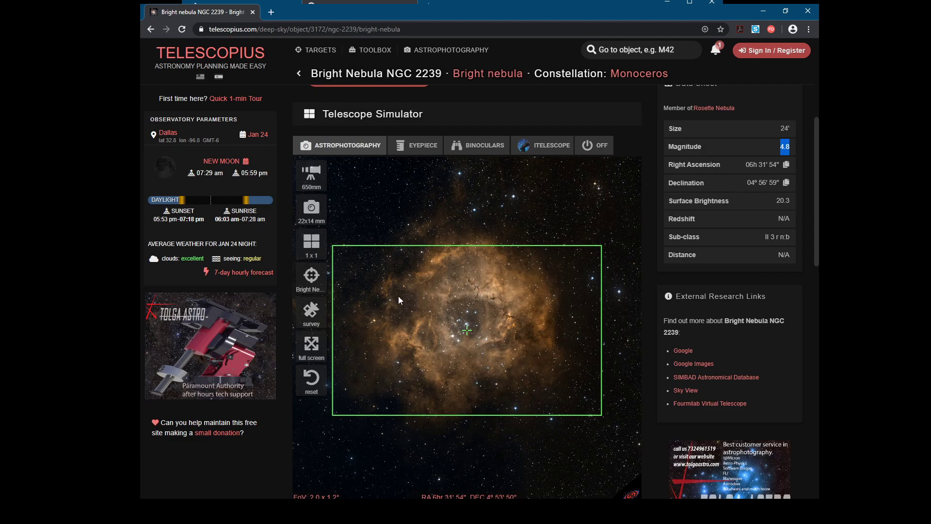
pyautogui.click(311, 311)
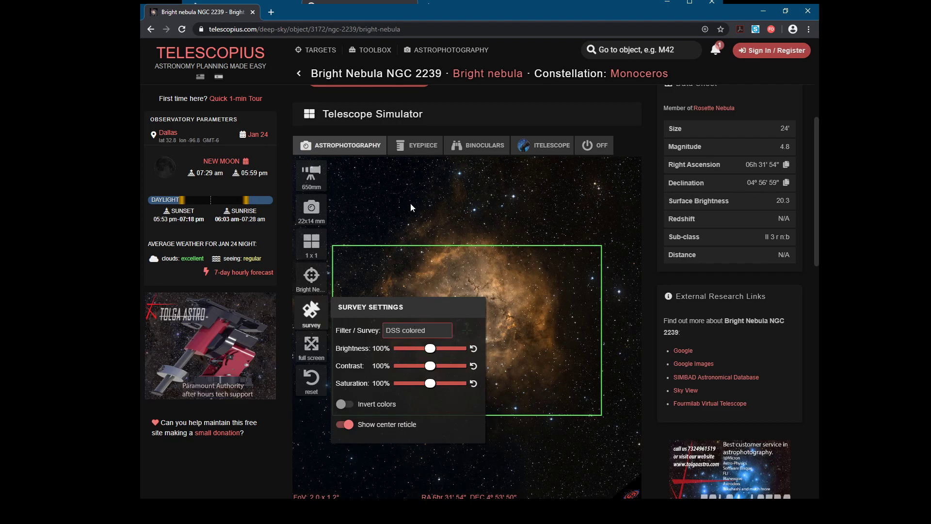
# Switch the simulator to a greyscale survey and re-centre the view on NGC 2239.
pyautogui.press('Down')
pyautogui.click(452, 241)
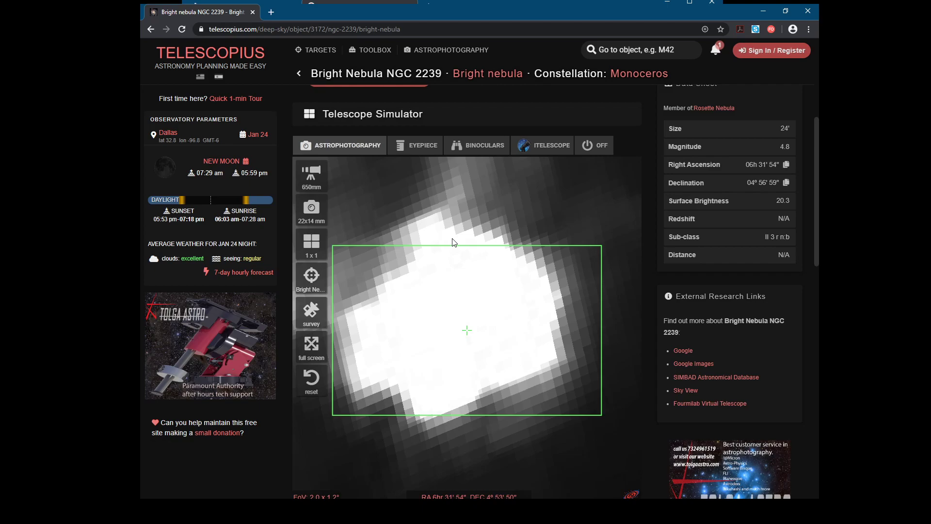
pyautogui.click(318, 279)
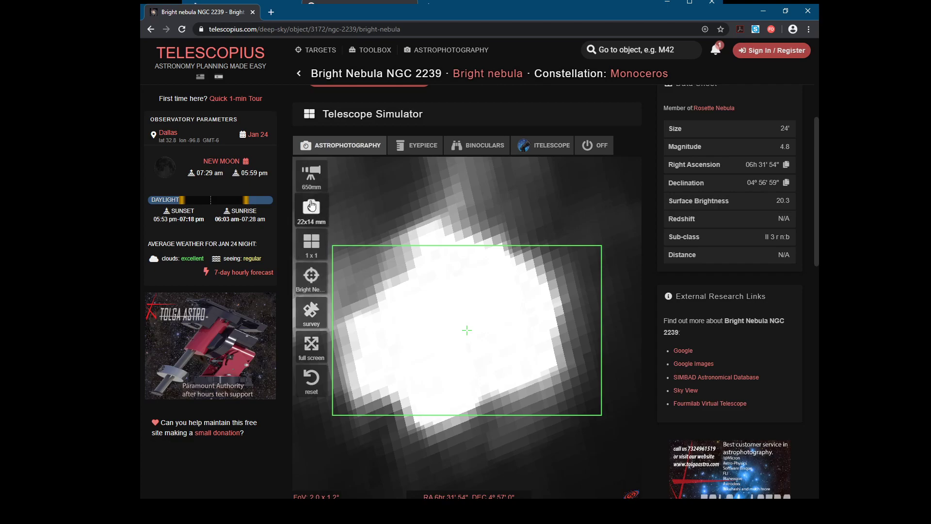
# Return to the Deep Sky list and open the Pleiades M 45 page.
pyautogui.click(325, 68)
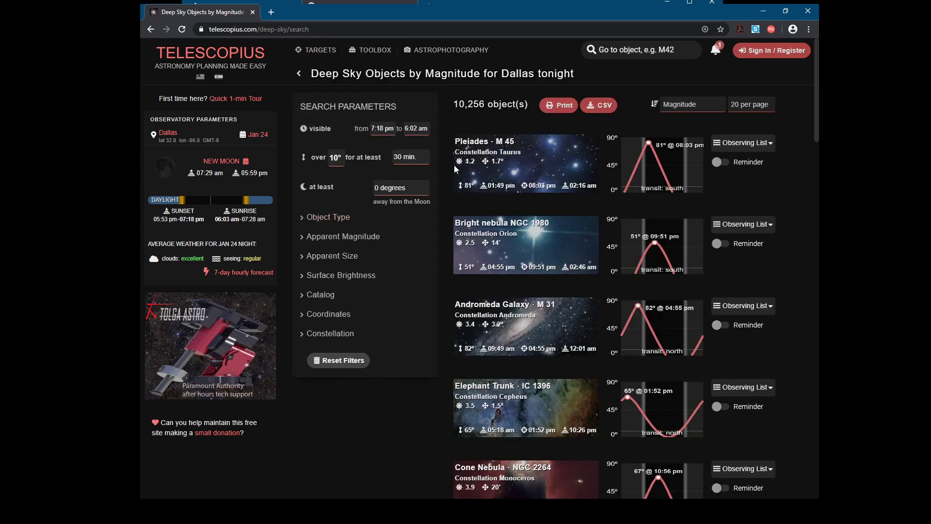
pyautogui.click(545, 162)
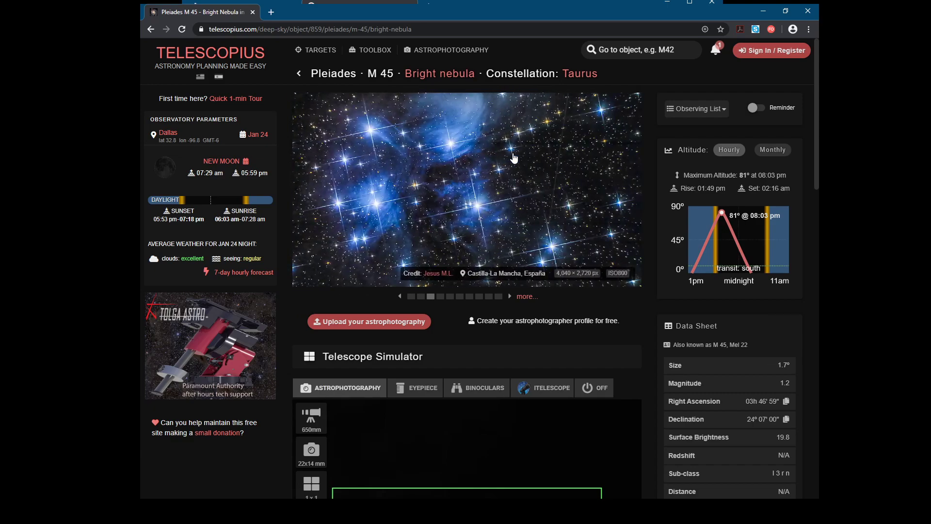
pyautogui.scroll(-6, 648, 327)
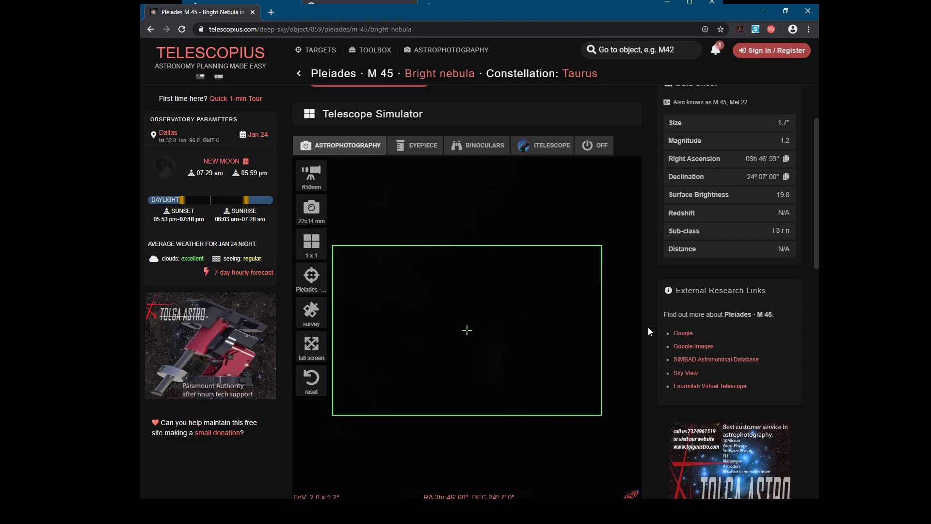
pyautogui.scroll(-1, 651, 328)
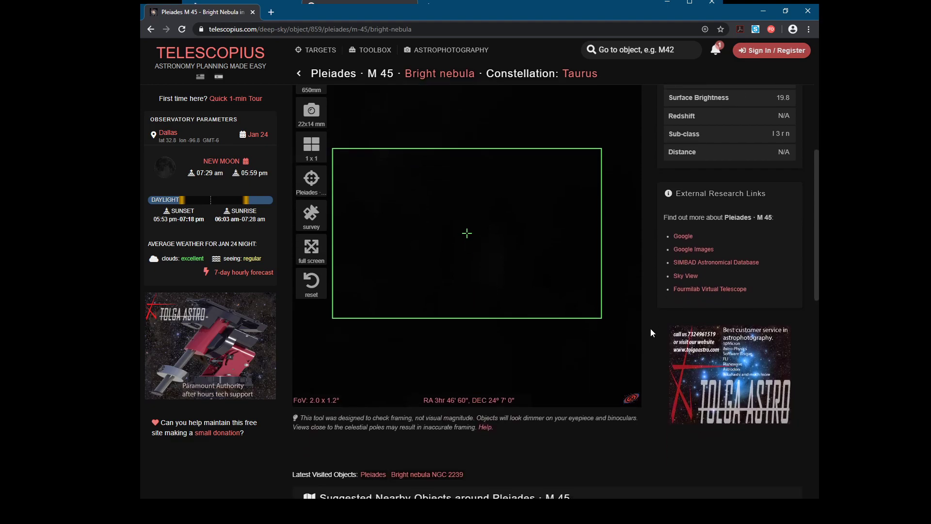
pyautogui.scroll(-4, 650, 327)
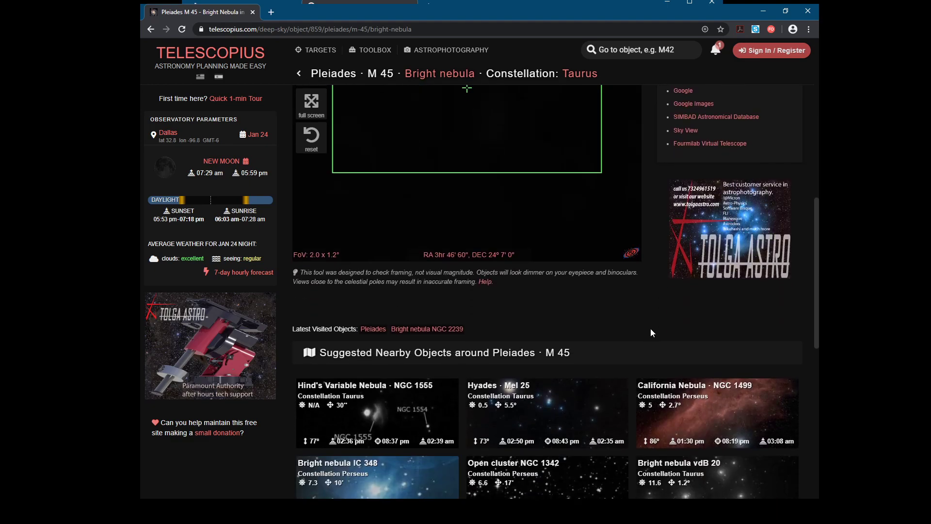
pyautogui.scroll(-3, 651, 328)
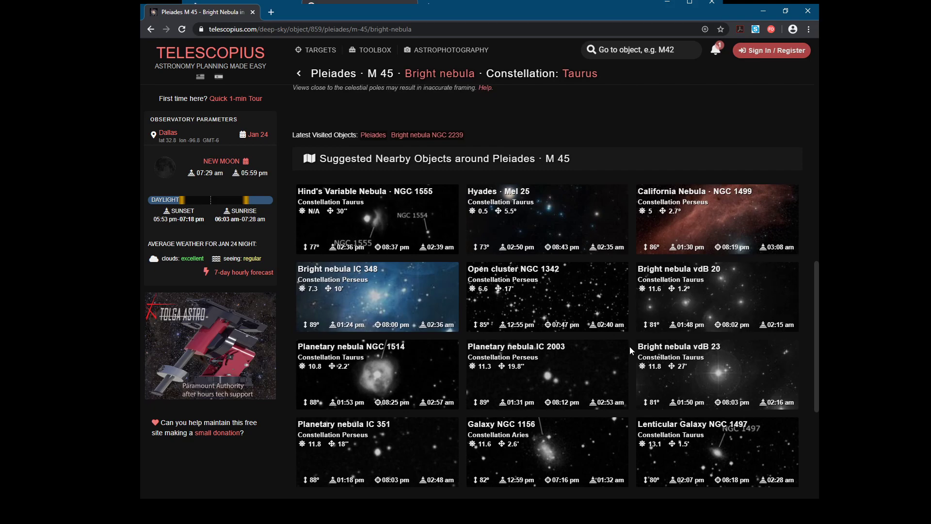
pyautogui.scroll(6, 630, 347)
pyautogui.scroll(6, 628, 345)
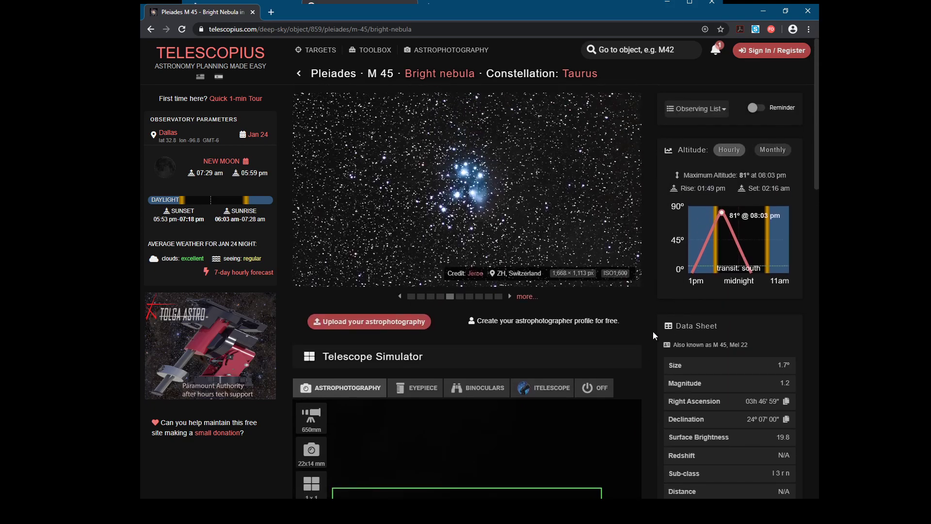
pyautogui.scroll(-3, 653, 333)
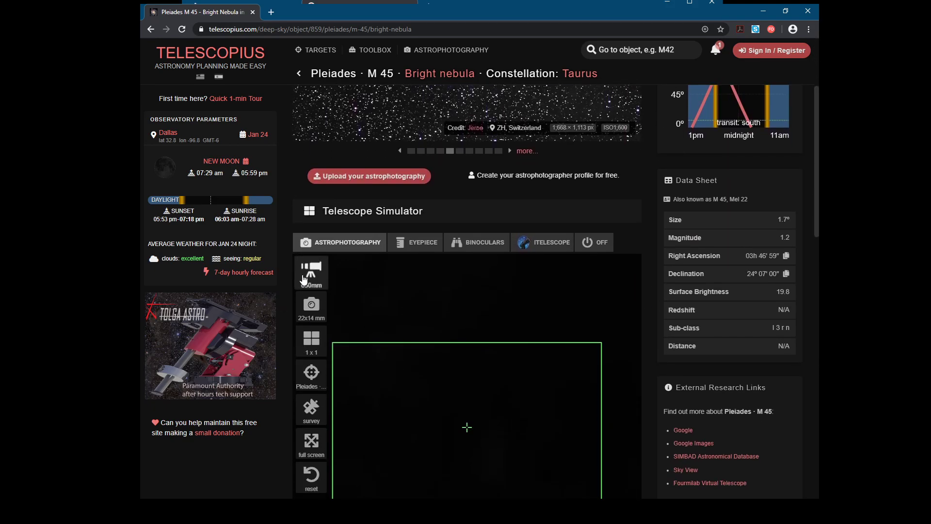
pyautogui.scroll(3, 662, 401)
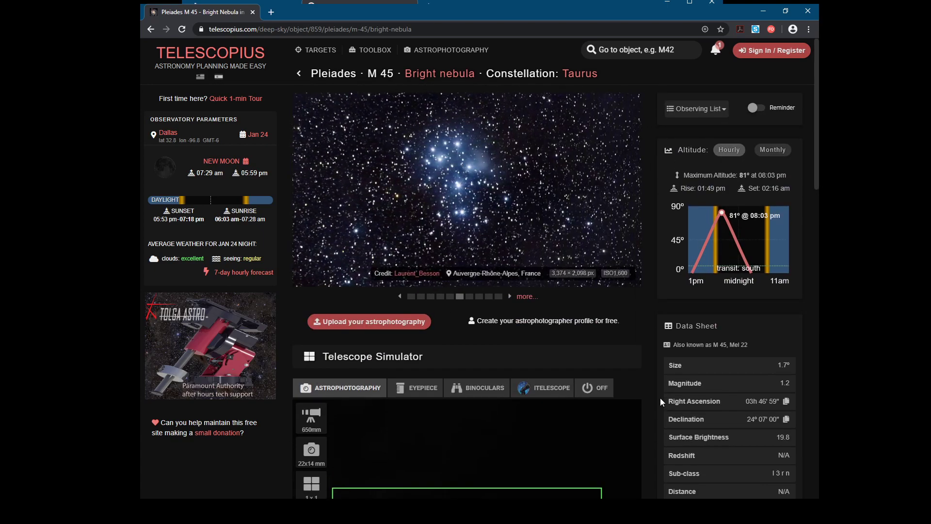